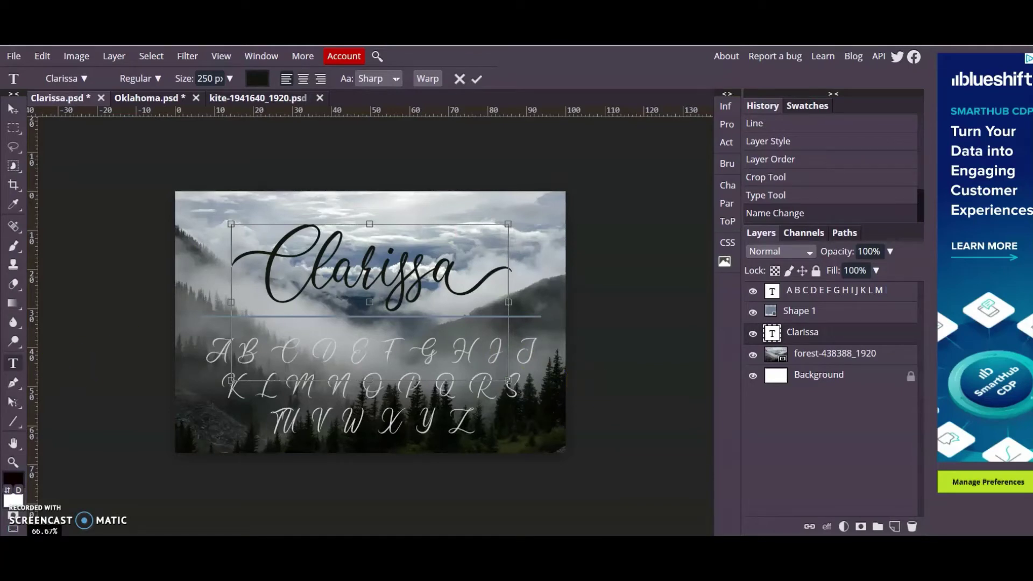
Browse Photopea's available font families for the Clarissa title, then dismiss the list.
left_click(84, 78)
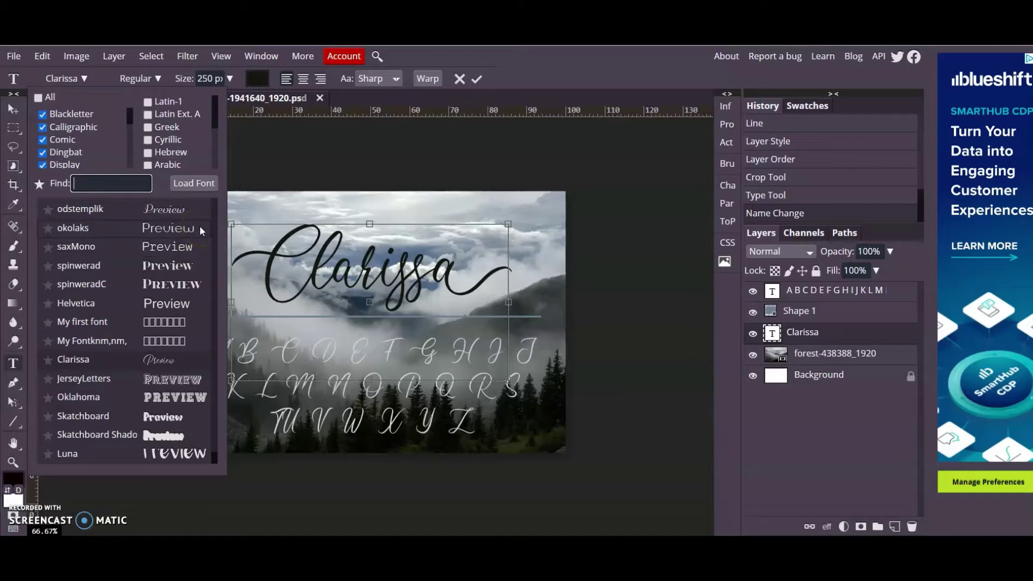
left_click(385, 172)
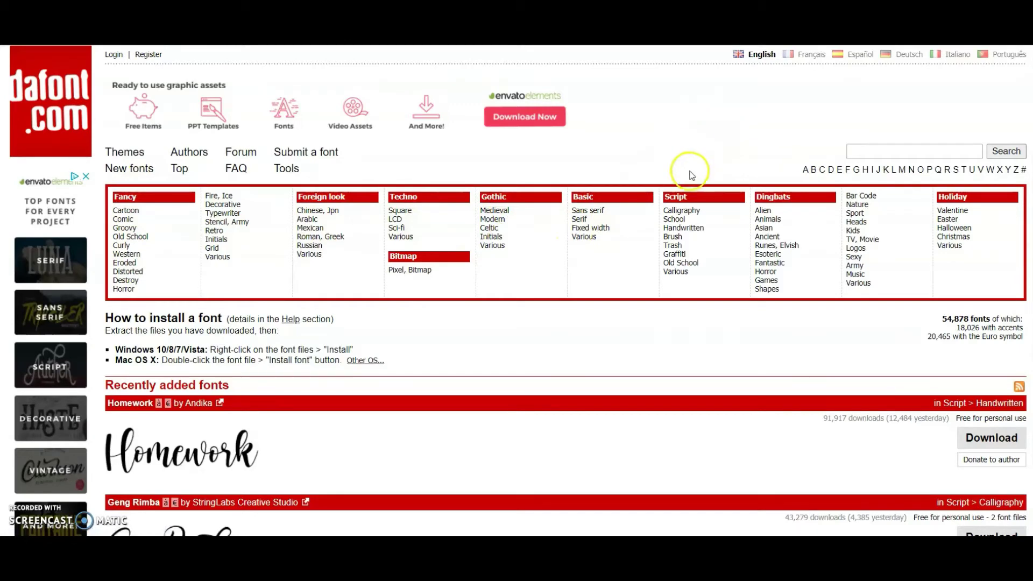
Go to Dafont's Script > Trash font category.
left_click(673, 245)
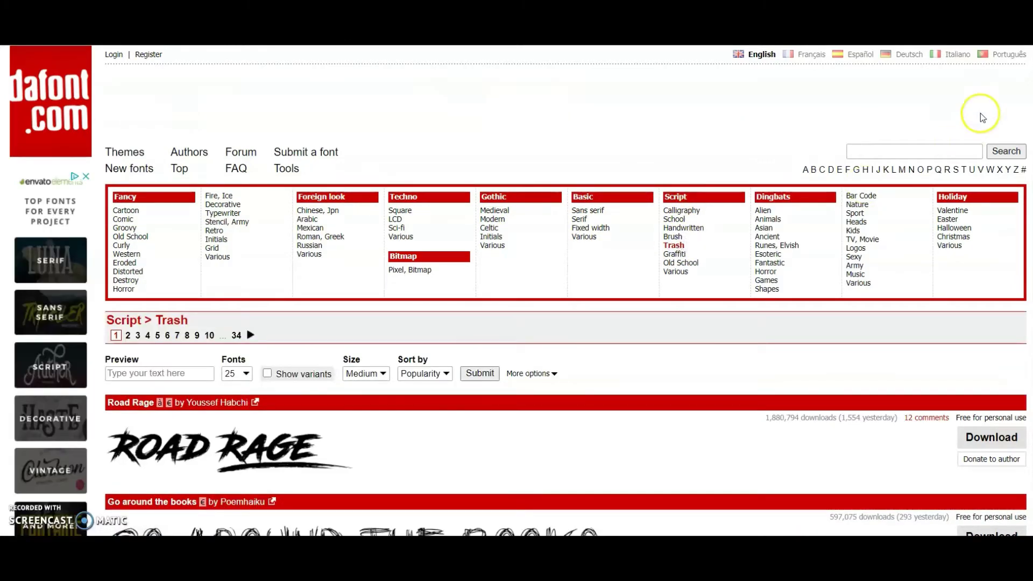
scroll(517, 291, "down", 2)
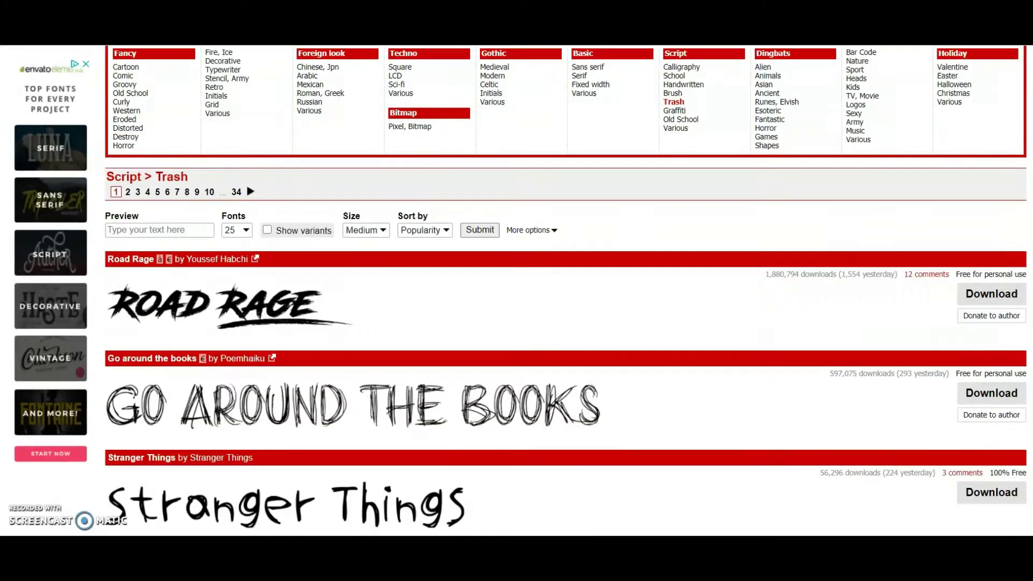
scroll(517, 290, "down", 1)
scroll(517, 290, "down", 2)
scroll(517, 290, "down", 2)
scroll(517, 291, "down", 3)
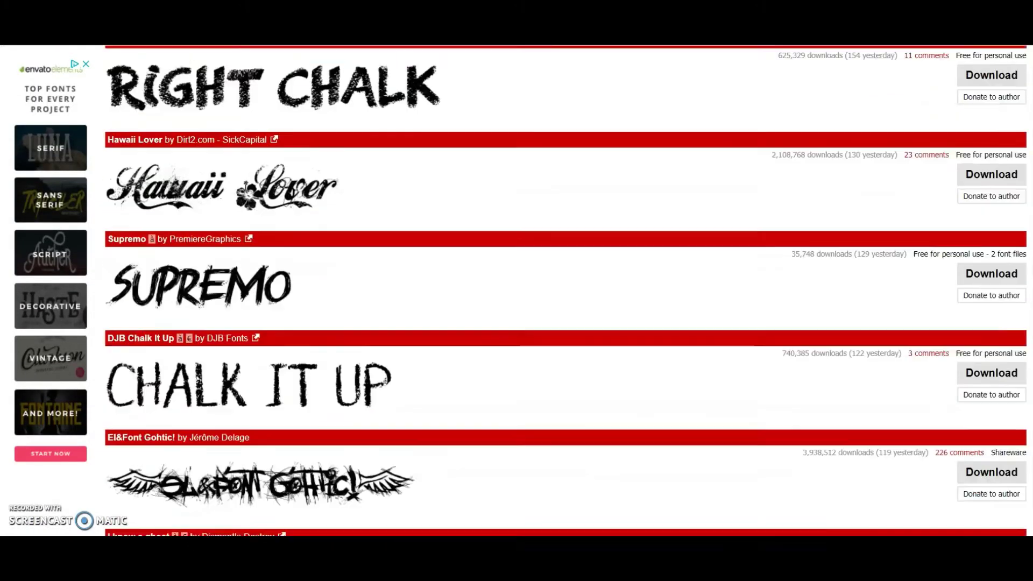
scroll(516, 291, "down", 2)
scroll(516, 291, "down", 1)
scroll(517, 291, "up", 8)
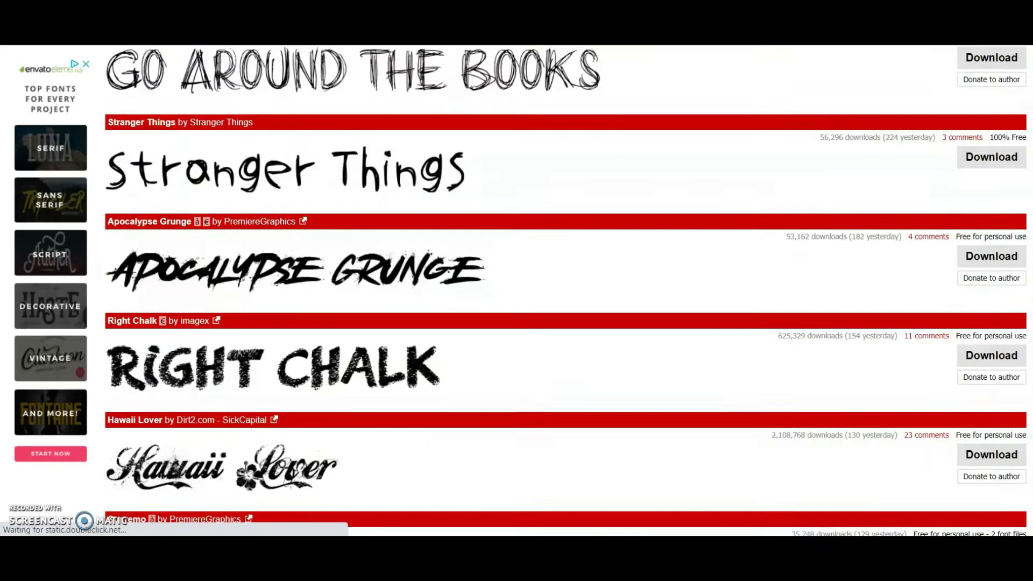
scroll(516, 291, "up", 4)
scroll(517, 291, "up", 3)
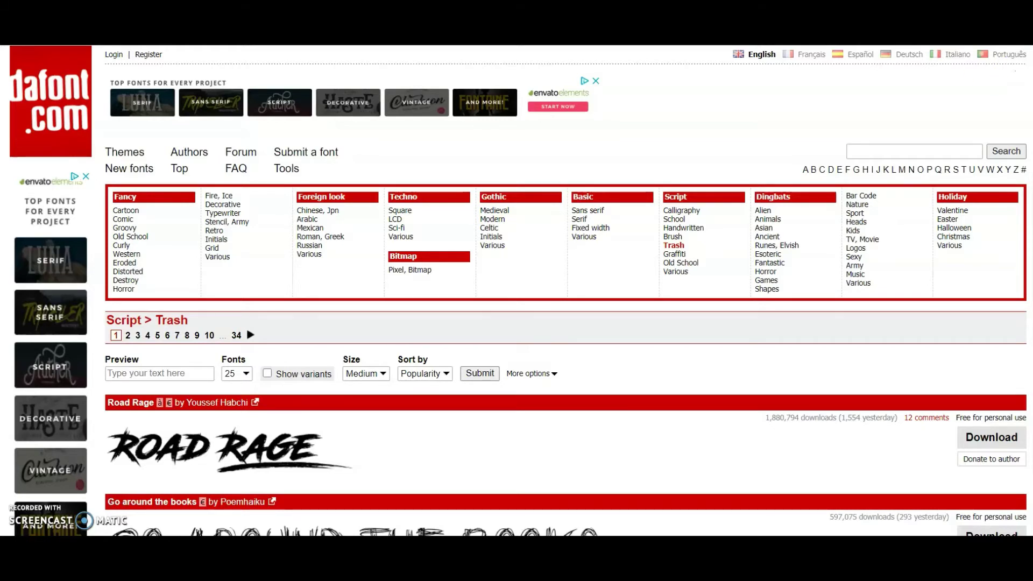
Filter Trash fonts to public domain and 100% free, and download Stranger Things.
left_click(524, 374)
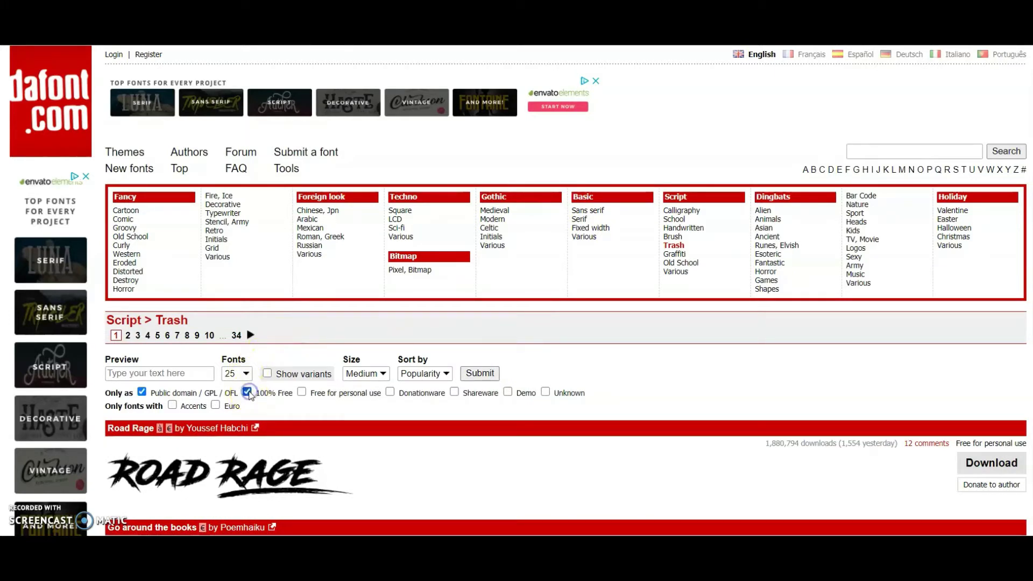
left_click(480, 373)
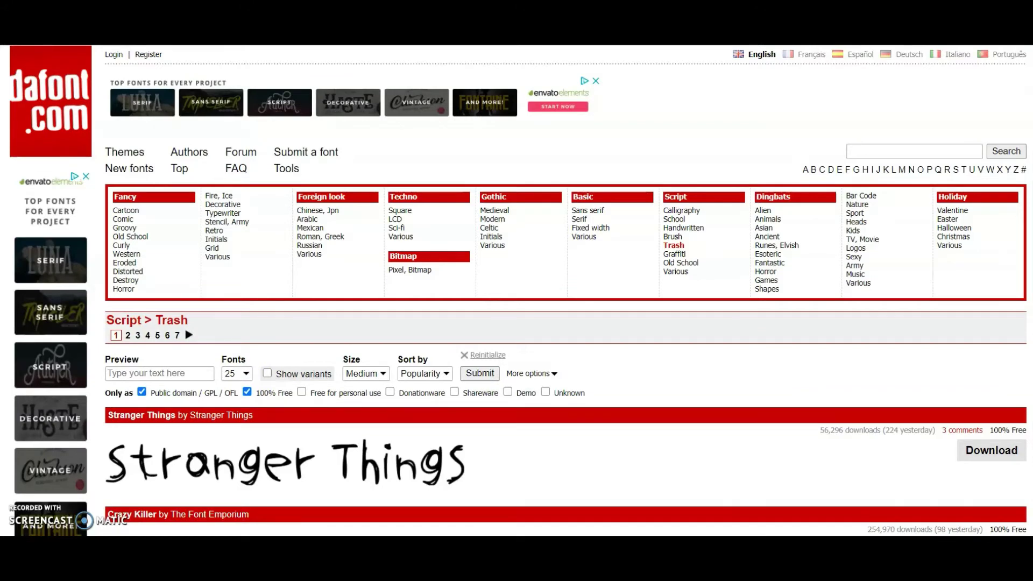
scroll(516, 290, "down", 1)
scroll(516, 291, "down", 1)
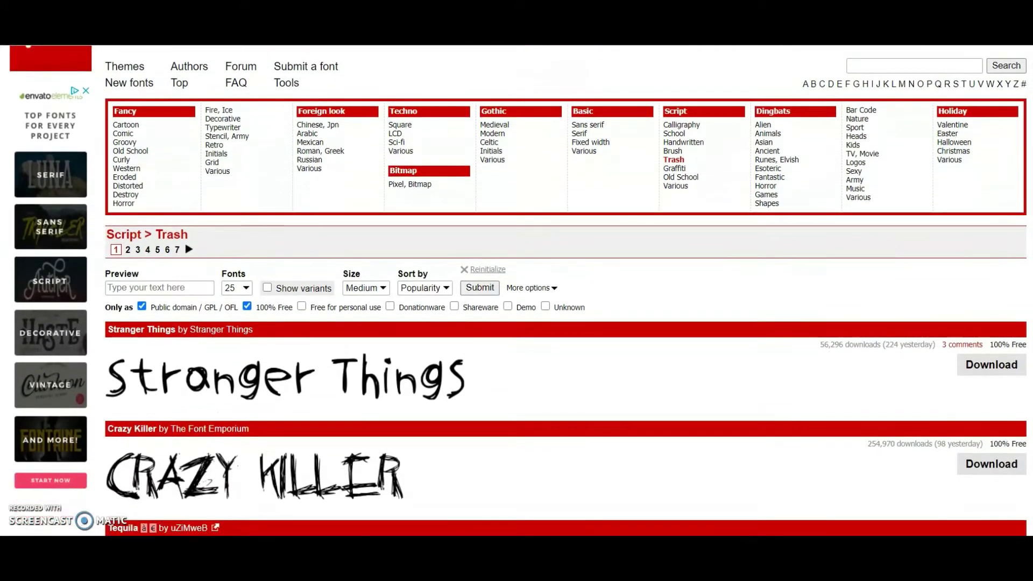
scroll(516, 291, "down", 1)
scroll(517, 291, "down", 2)
scroll(517, 290, "down", 1)
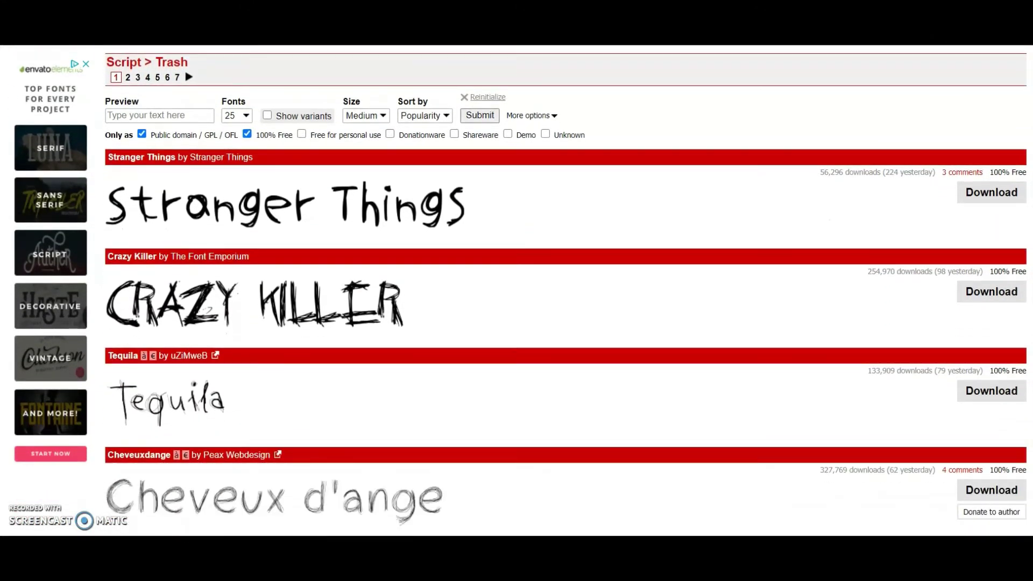
scroll(516, 290, "down", 1)
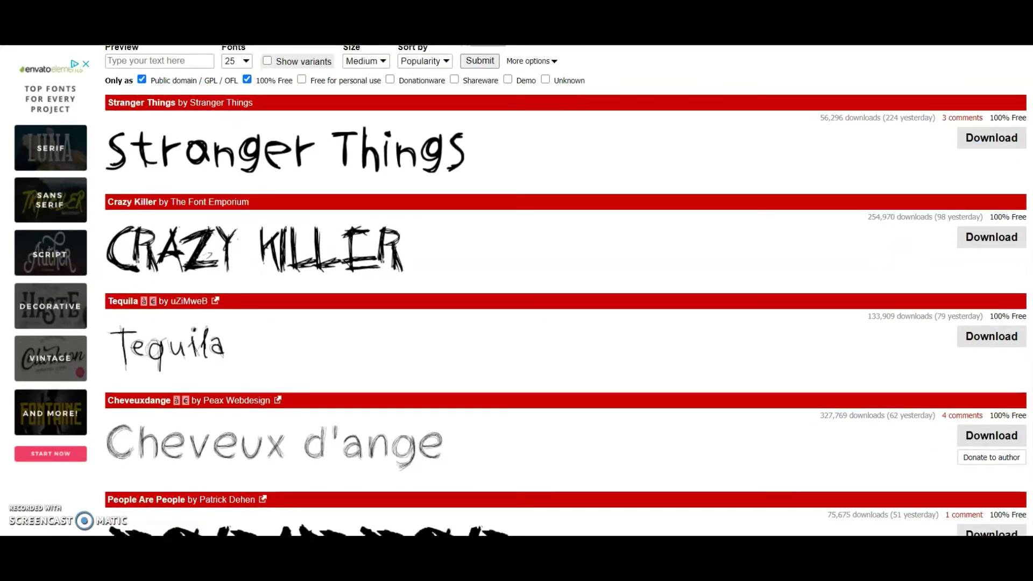
scroll(516, 290, "down", 5)
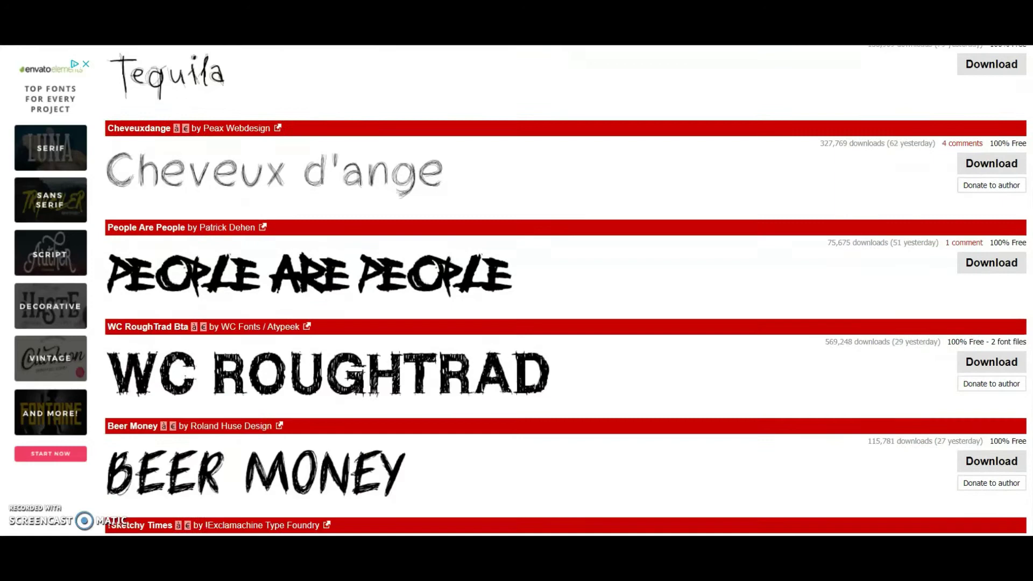
scroll(517, 290, "down", 1)
scroll(516, 290, "down", 3)
scroll(565, 291, "down", 3)
scroll(564, 290, "up", 1)
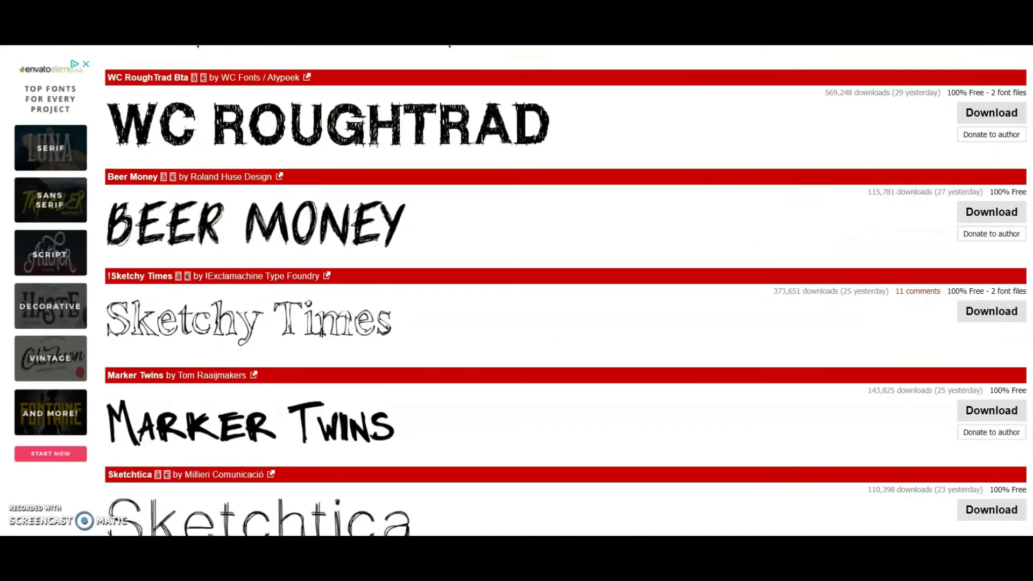
scroll(565, 290, "up", 8)
scroll(565, 290, "up", 3)
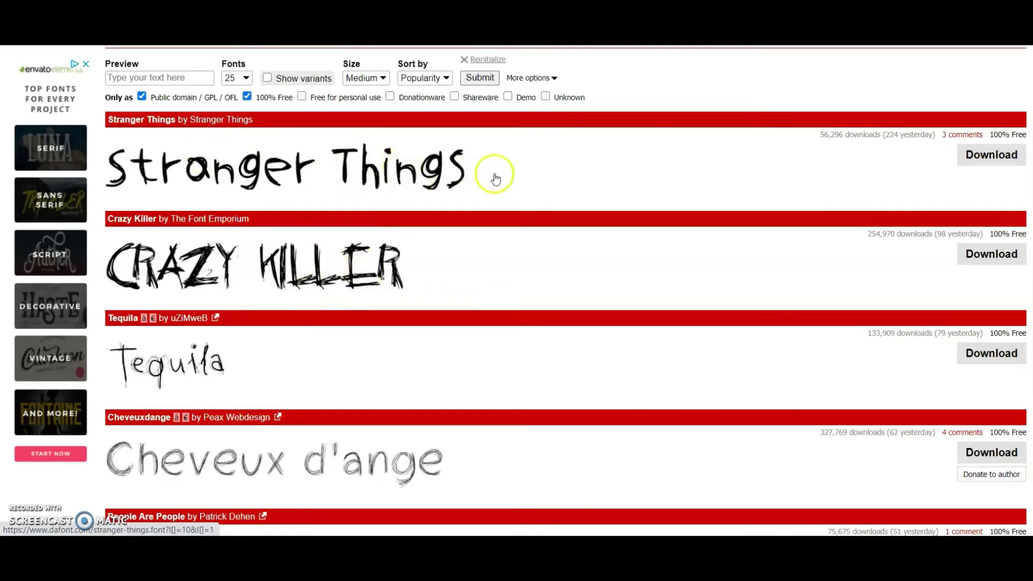
left_click(974, 153)
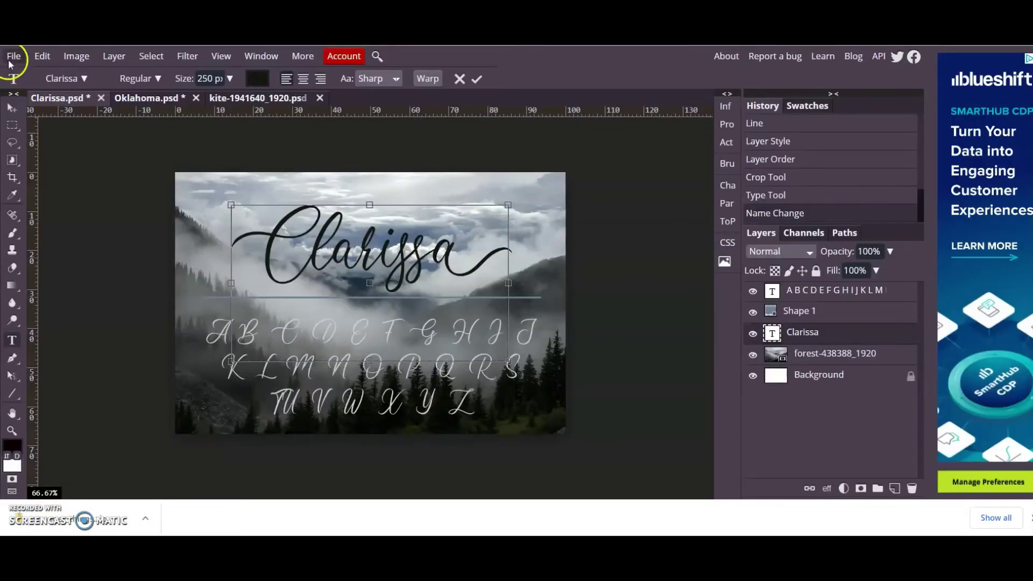
Load the stranger_things zip from Downloads into Photopea via File > Open.
left_click(13, 56)
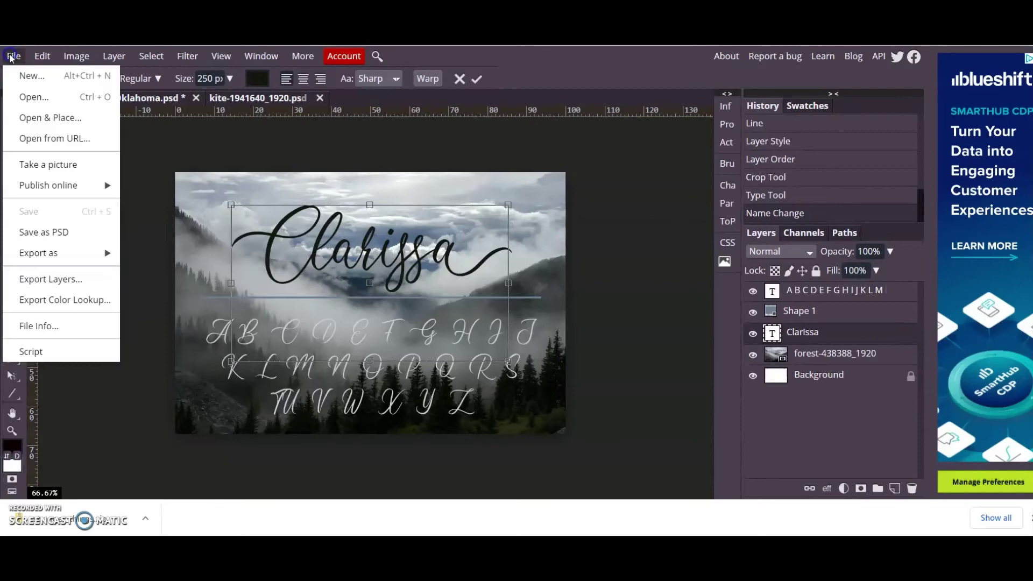
left_click(30, 97)
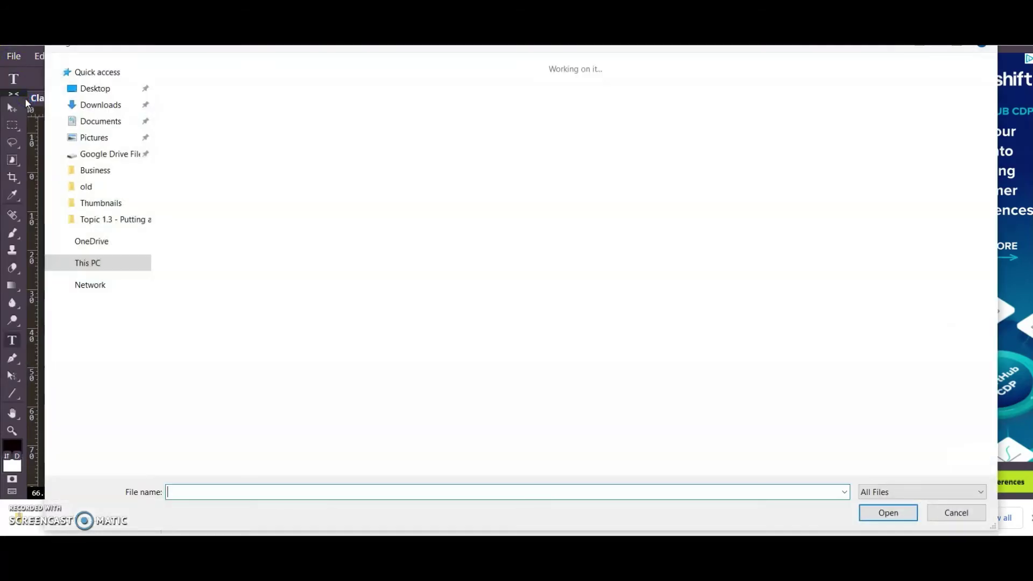
left_click(100, 104)
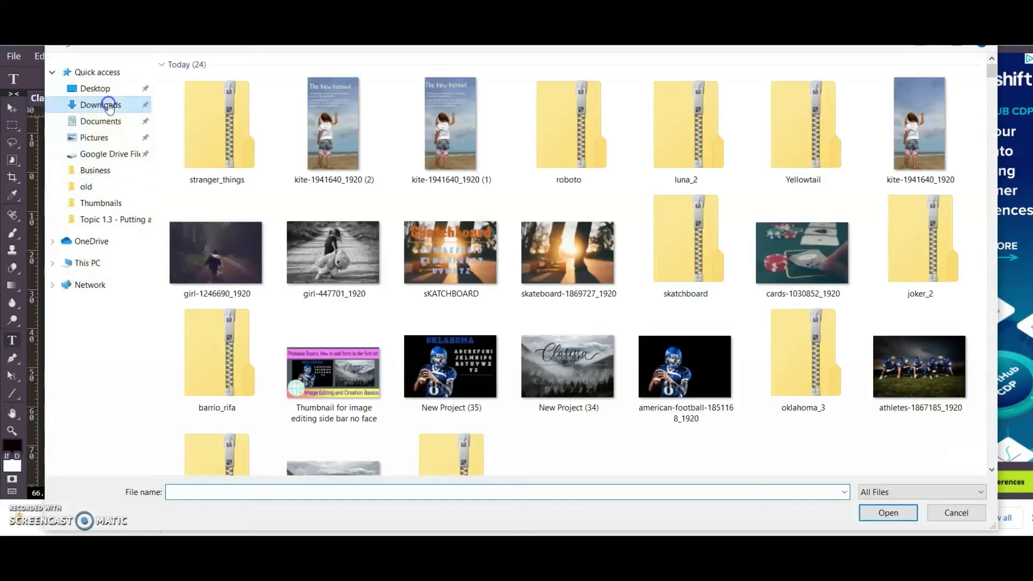
double_click(201, 125)
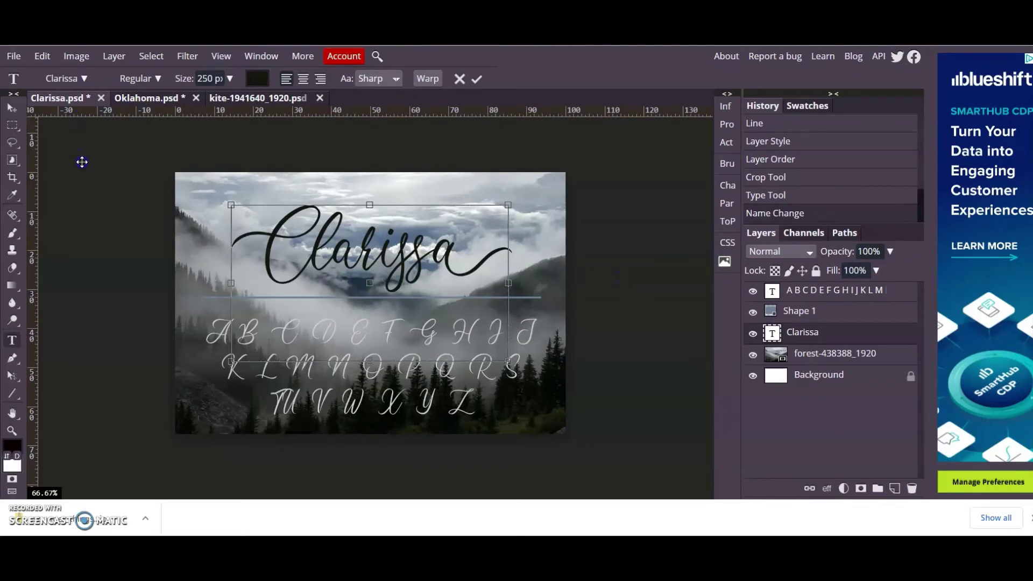
Search the font list for 'stra' and choose Stranger Things.
left_click(62, 81)
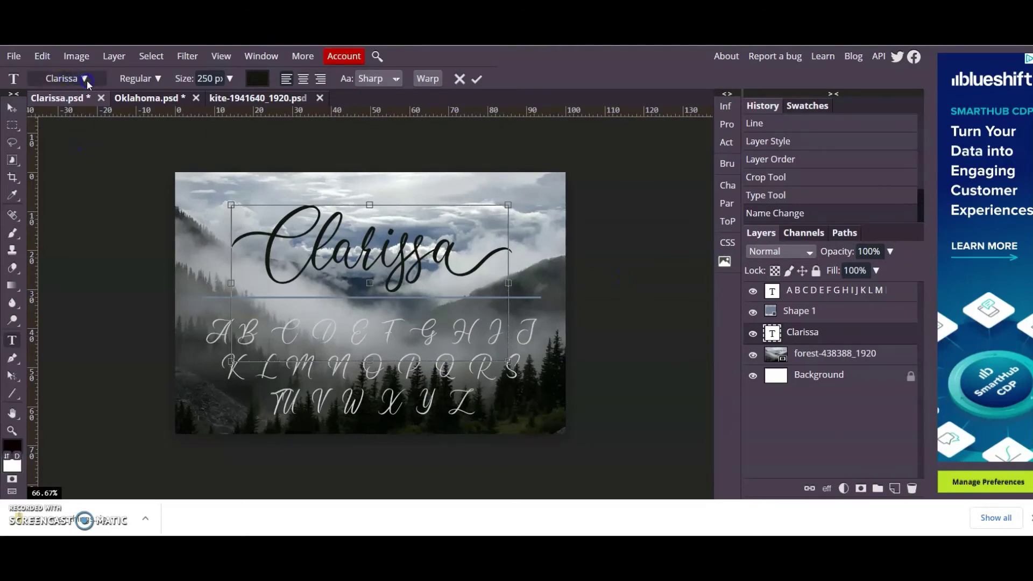
left_click(85, 79)
left_click(97, 184)
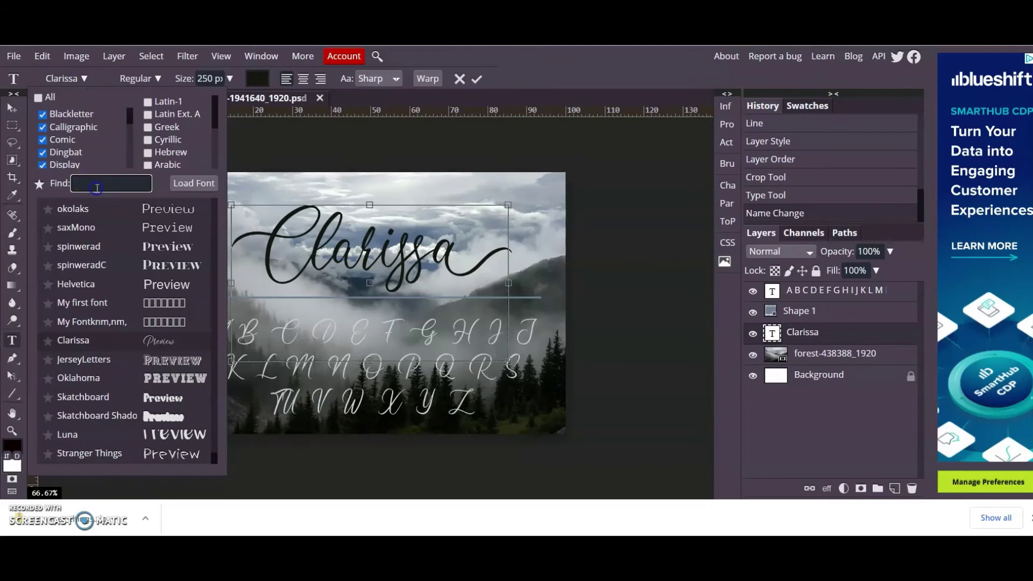
type("stra")
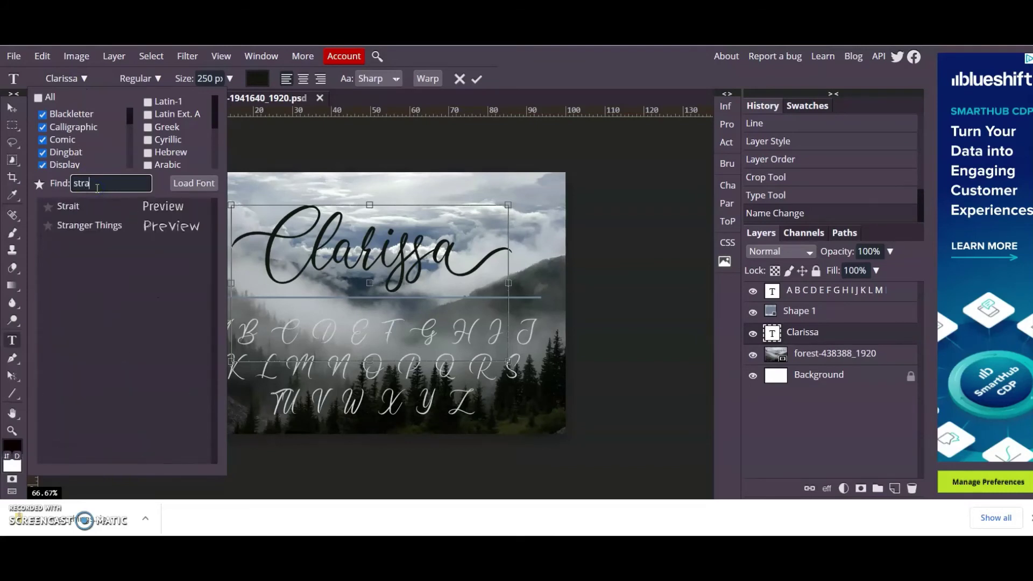
left_click(89, 225)
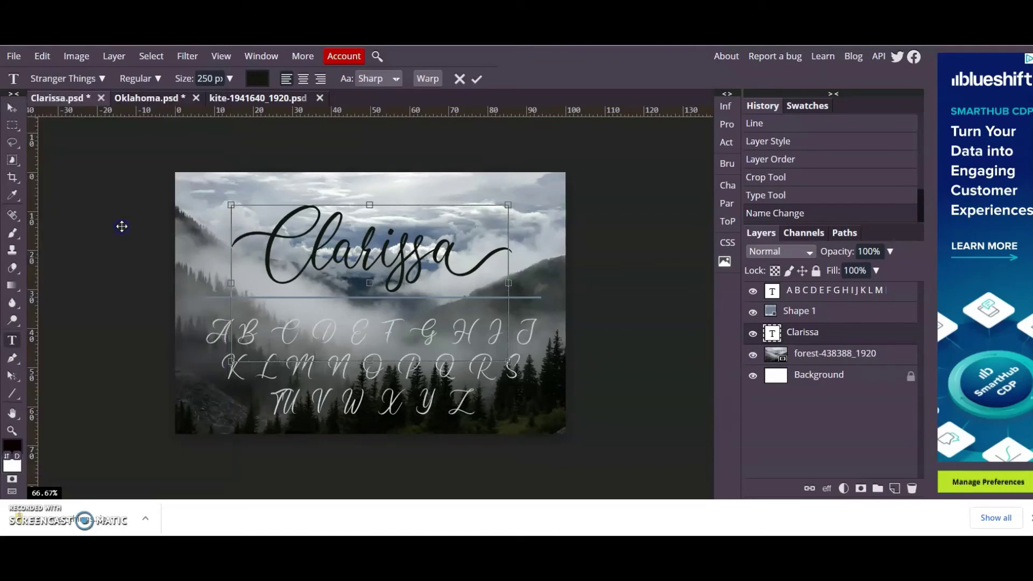
Enter the Clarissa title text and select all of it.
left_click(286, 255)
key("ctrl+a")
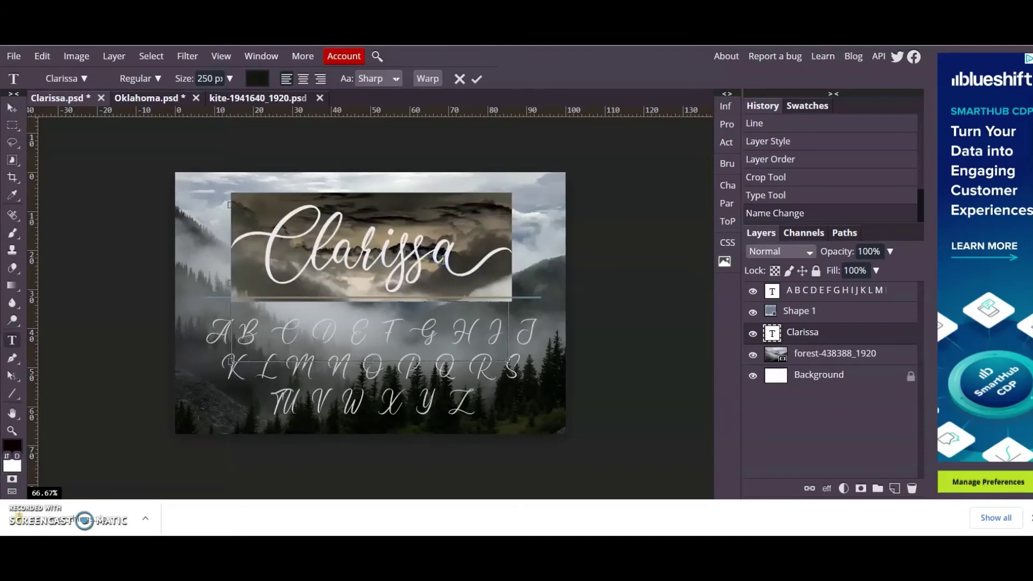
Apply Stranger Things to all letters of Clarissa, including reselected 'larissa', and commit.
left_click(73, 79)
left_click(89, 225)
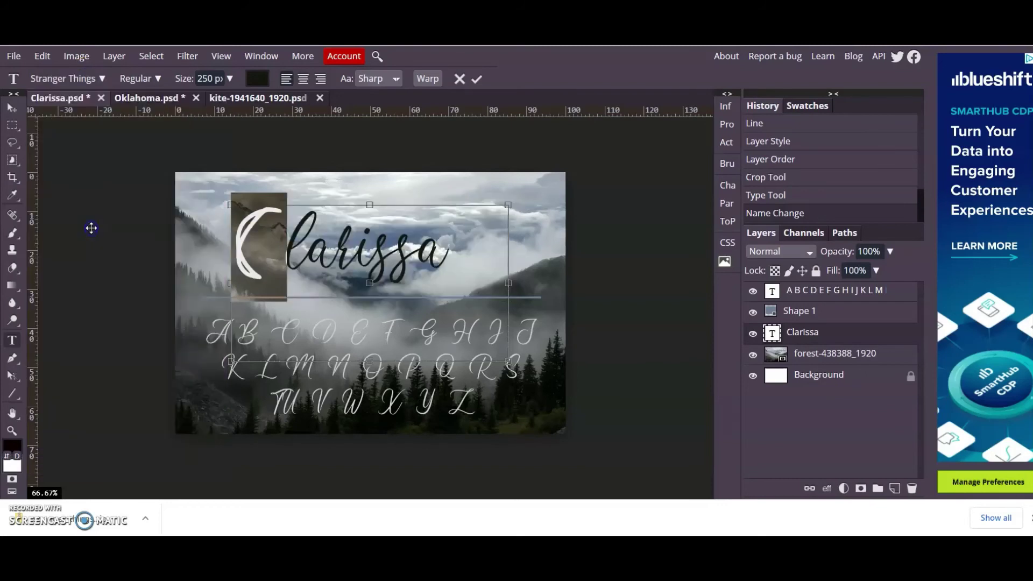
left_click(326, 240)
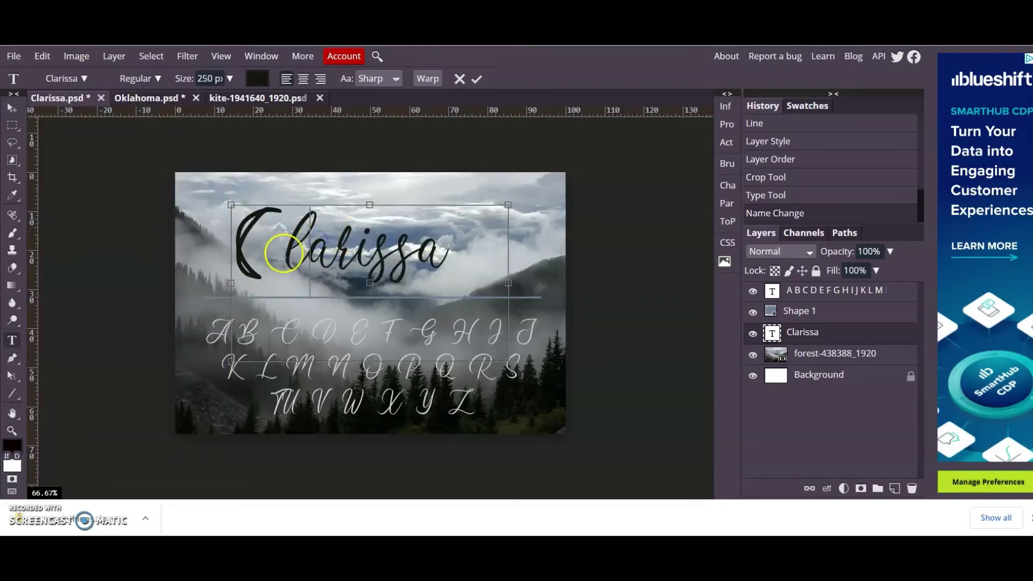
left_click_drag(286, 242, 460, 247)
left_click(81, 79)
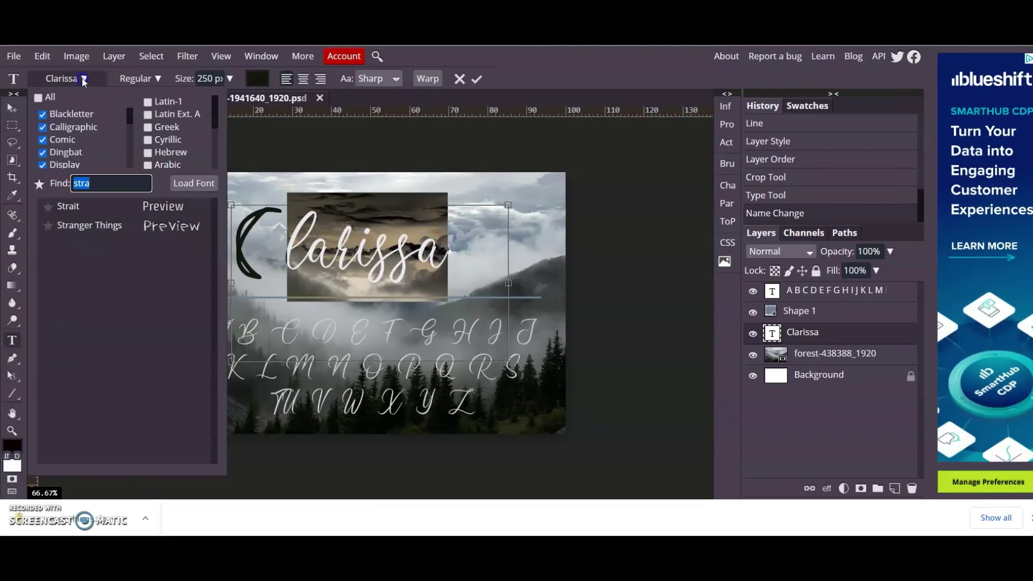
left_click(103, 232)
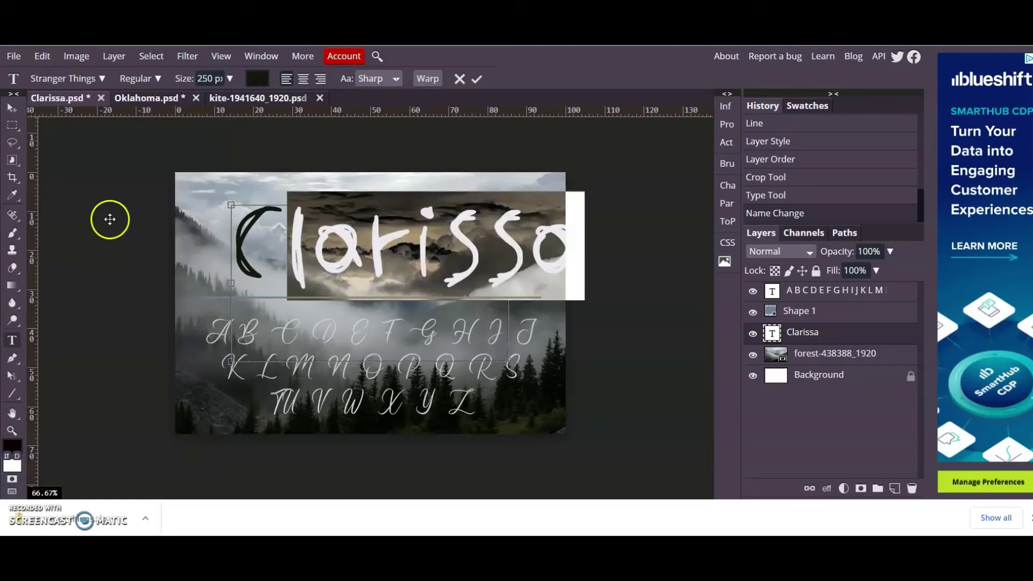
left_click(13, 107)
Move the Clarissa title layer up and to the left.
left_click(451, 236)
left_click_drag(450, 235, 420, 225)
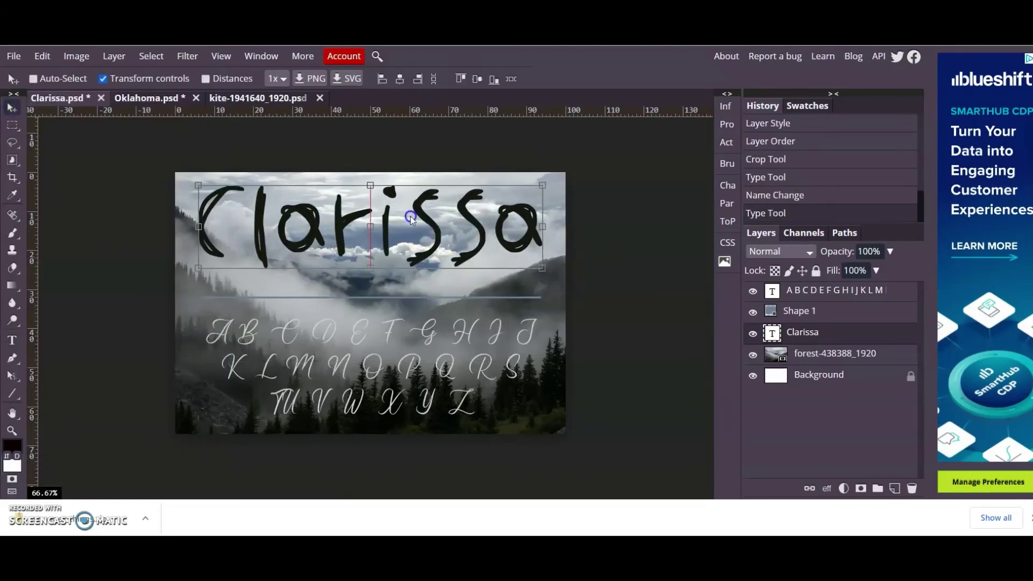